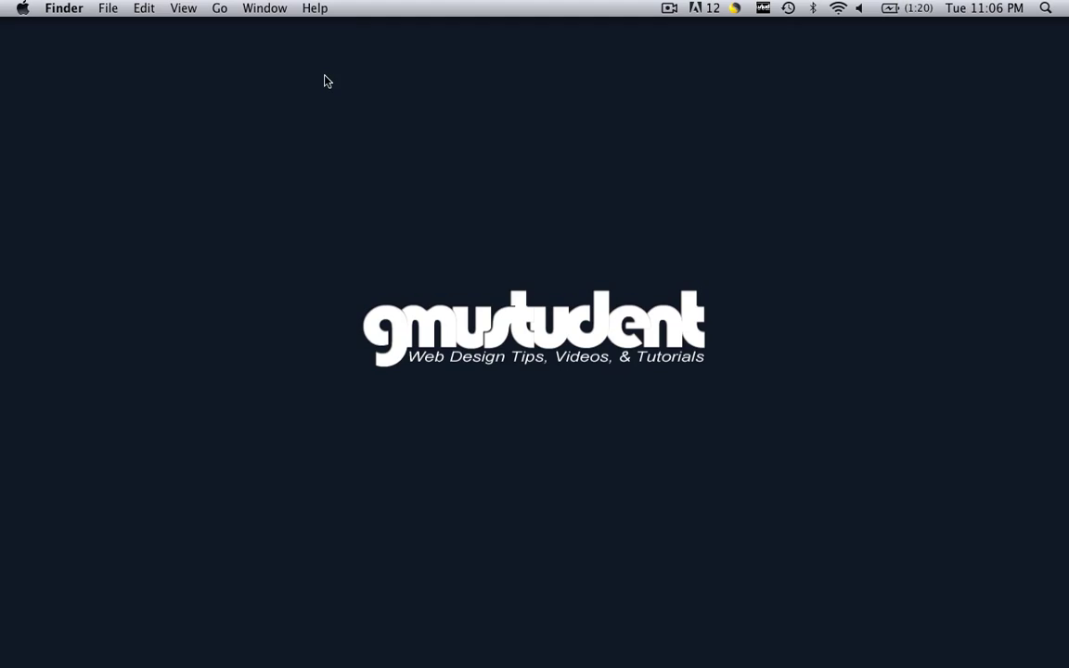
Bring Photoshop forward, browse the open animal photos, show the Layers panel, and return to template.psd
left_click(1026, 643)
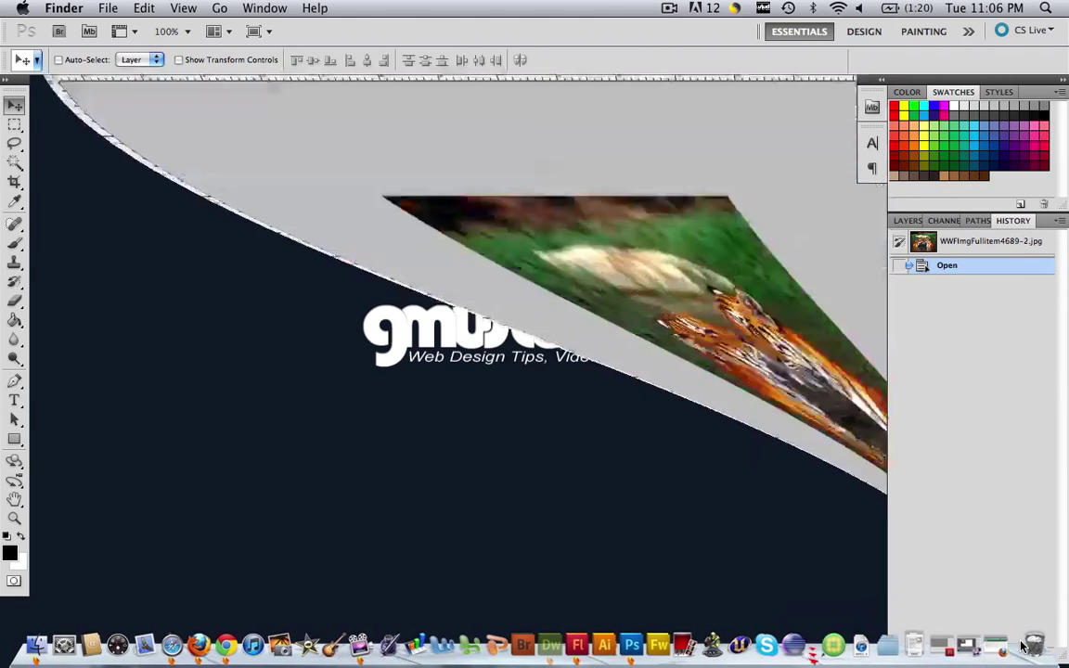
left_click(356, 100)
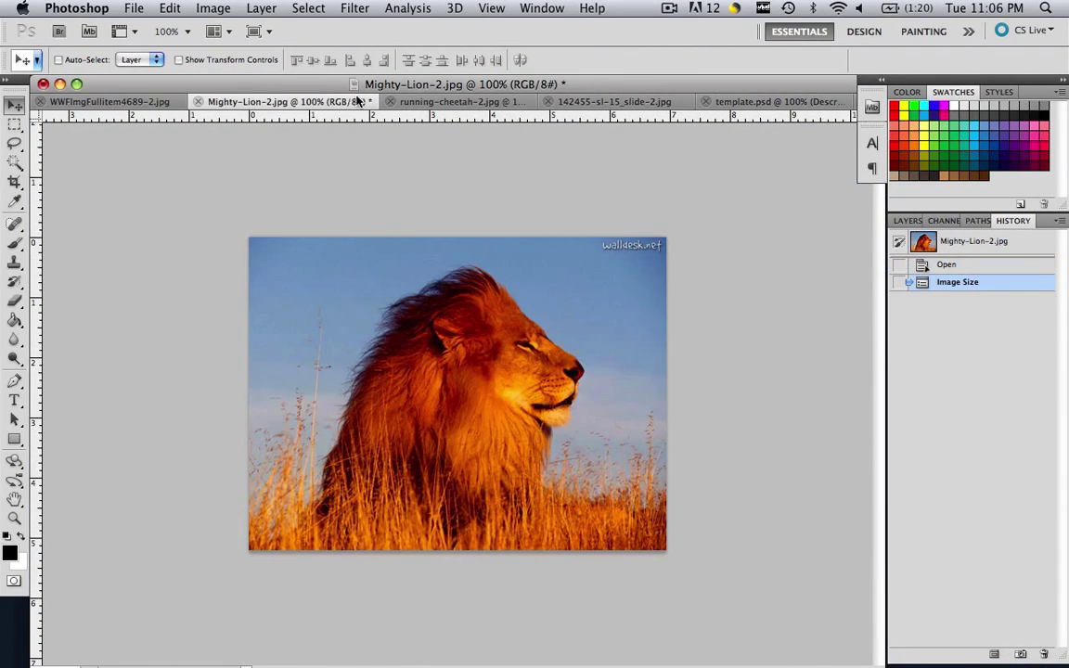
left_click(422, 101)
left_click(610, 102)
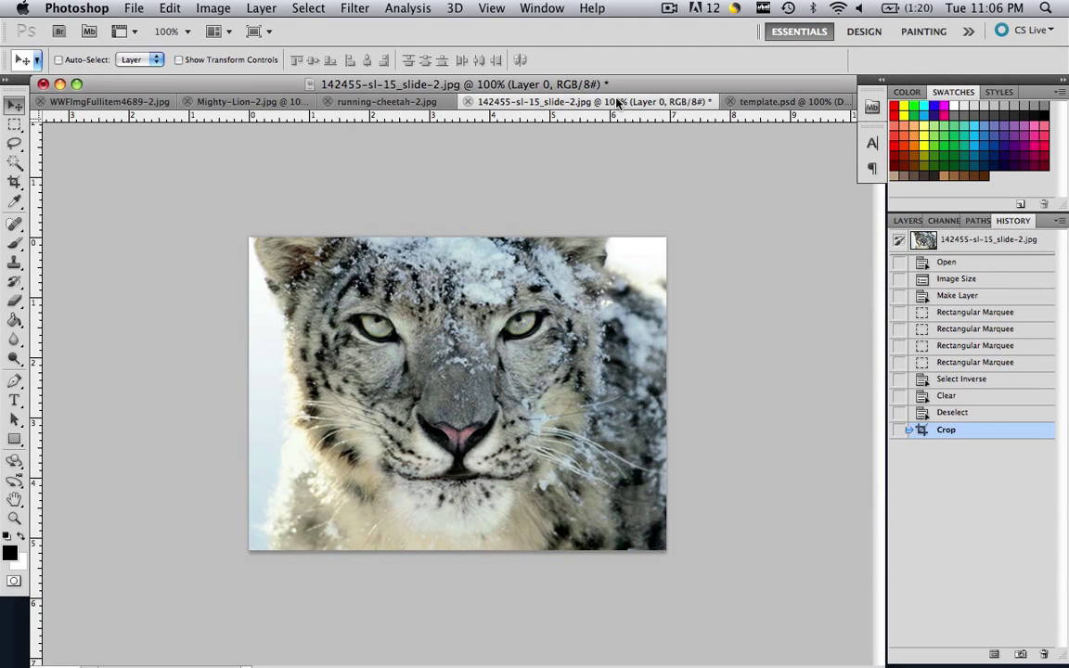
left_click(901, 221)
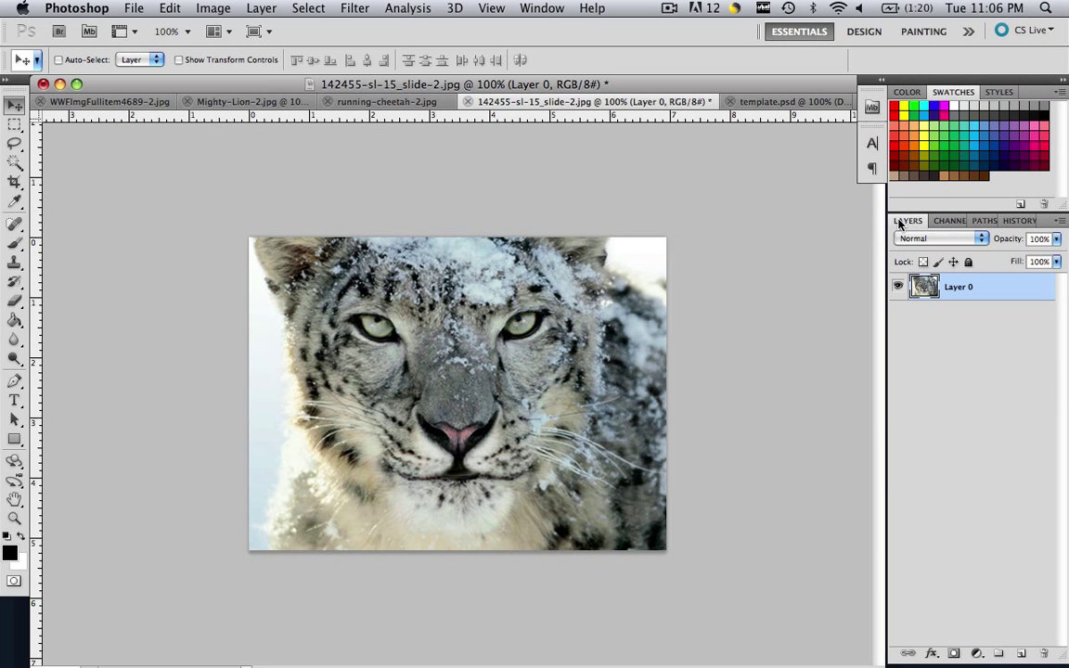
left_click(760, 101)
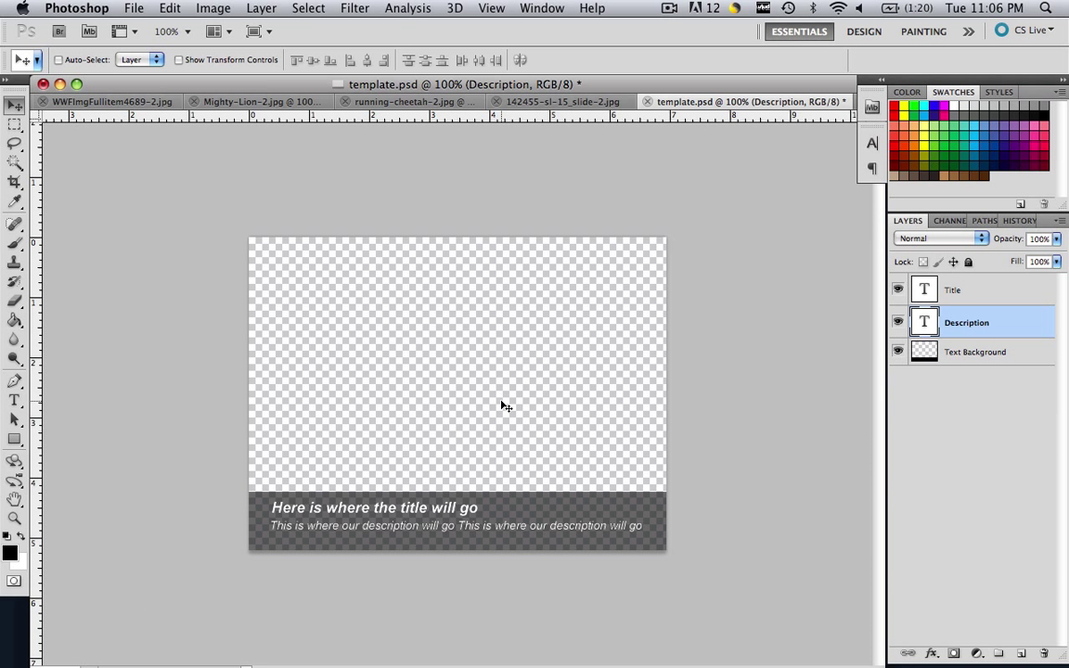
Copy the tiger photo into template.psd as Layer 1, below Text Background, shifted left to fill the canvas
left_click(107, 100)
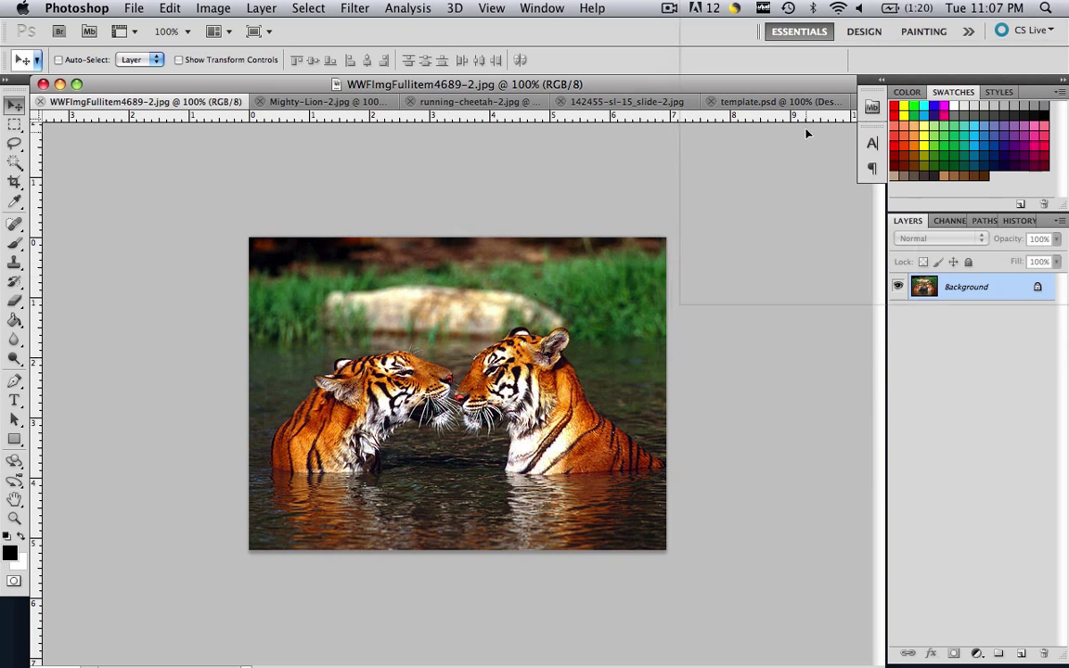
left_click(733, 101)
left_click_drag(724, 284, 402, 380)
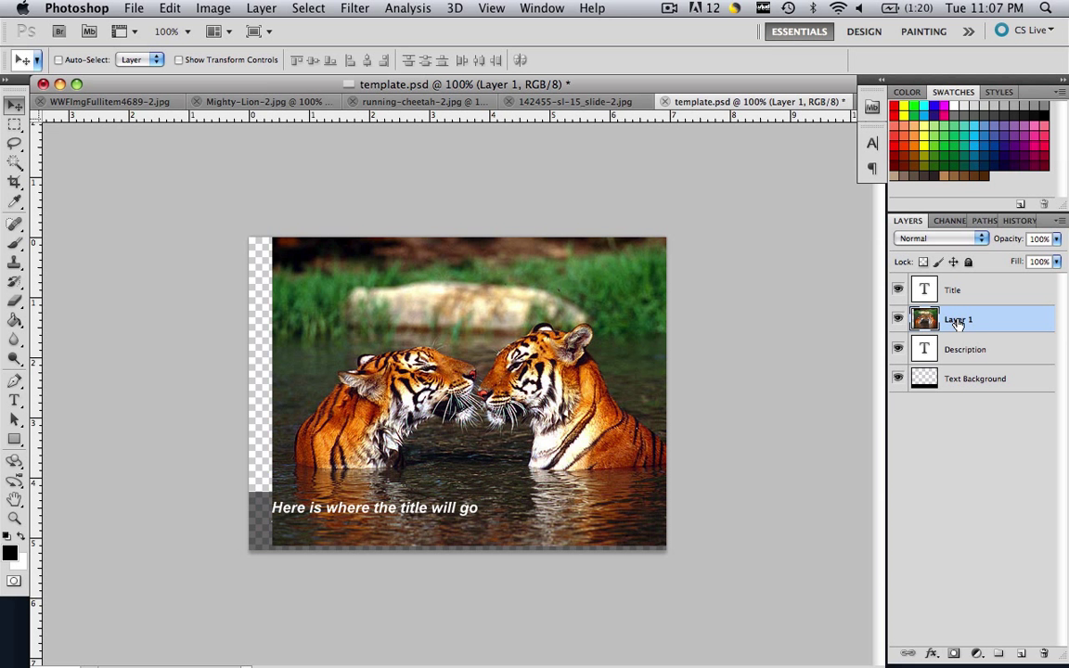
left_click_drag(957, 323, 957, 400)
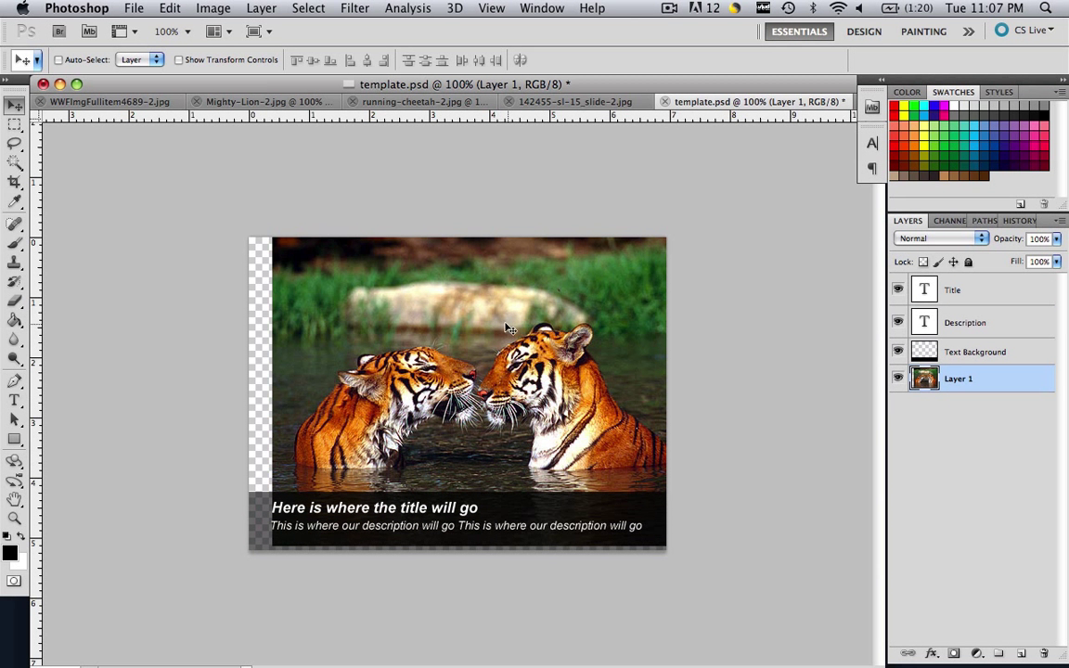
left_click_drag(508, 331, 483, 331)
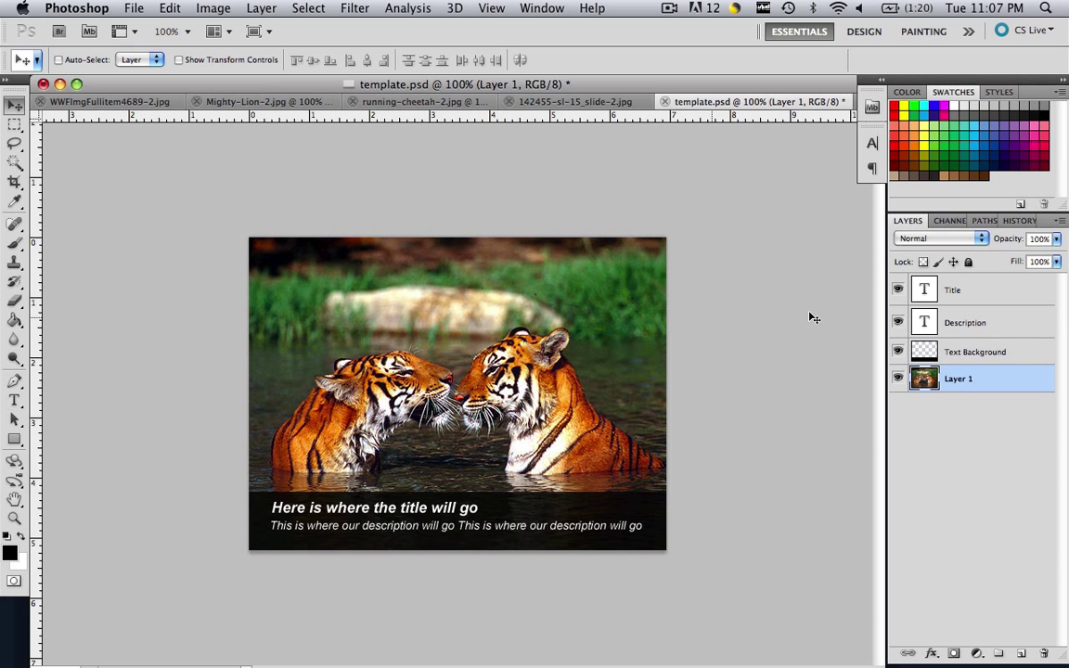
Replace the placeholder title text with 'Tigers'
left_click(965, 288)
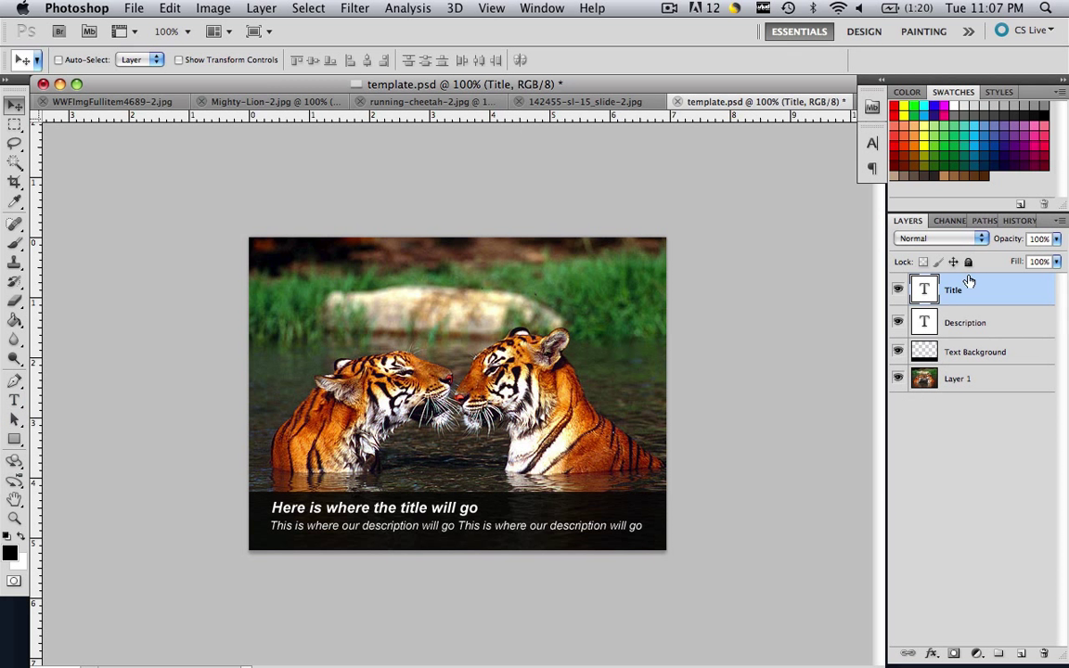
left_click(14, 400)
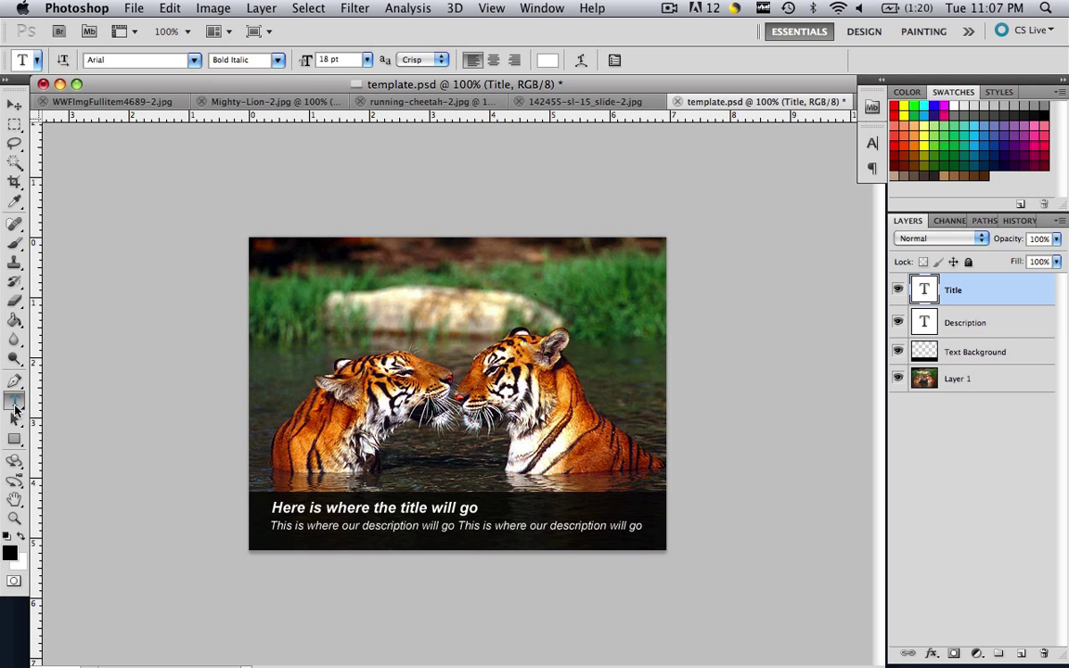
left_click(409, 508)
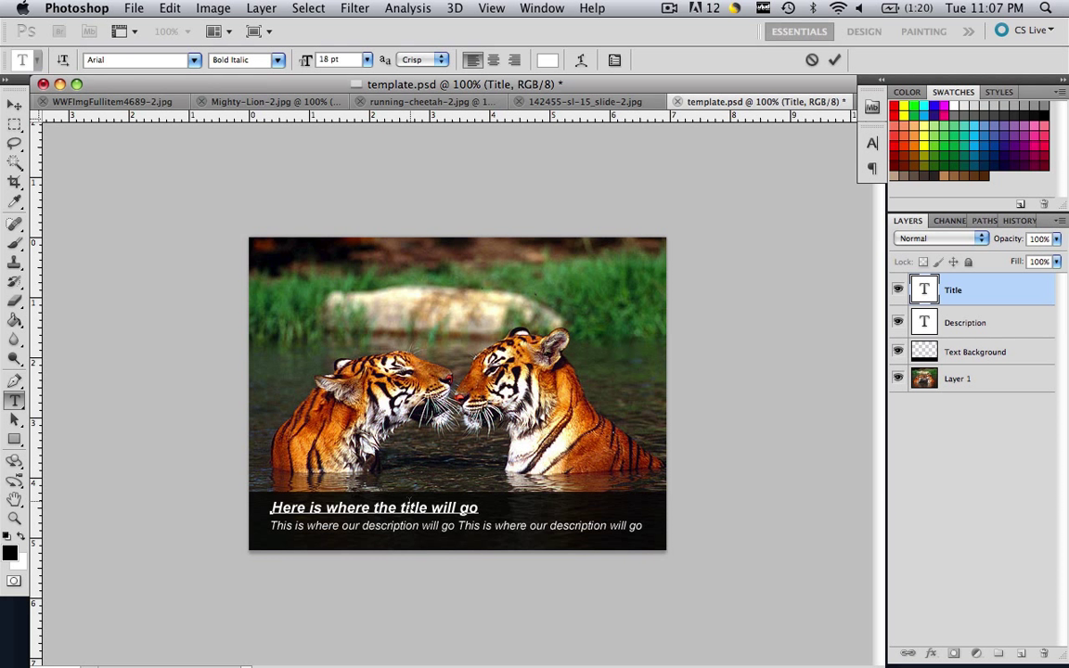
key("super+a")
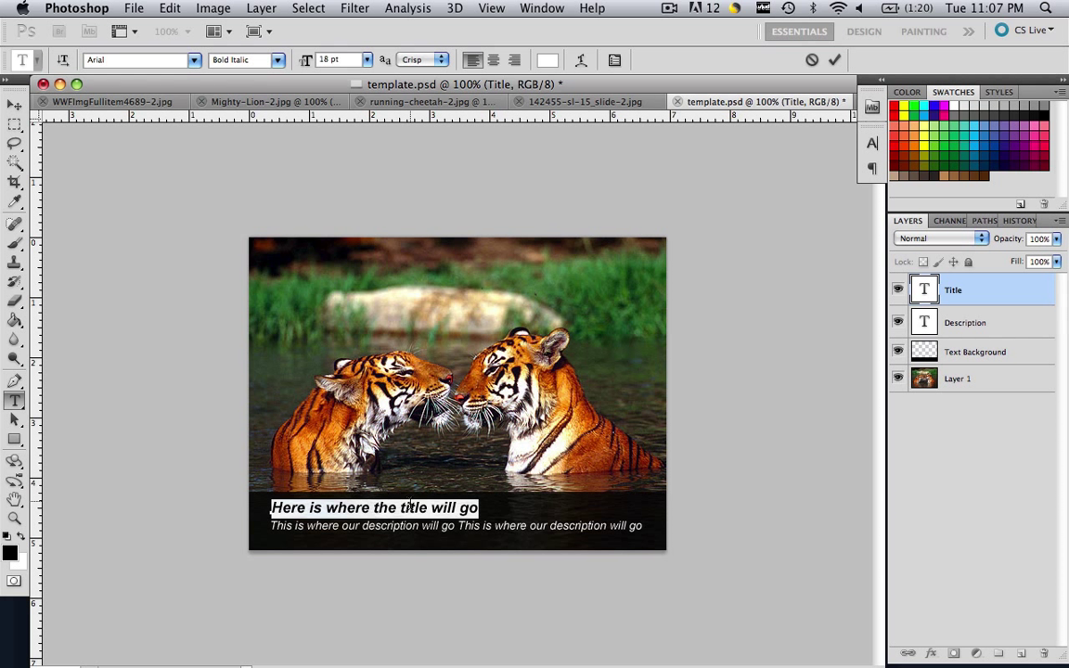
type("Tigers")
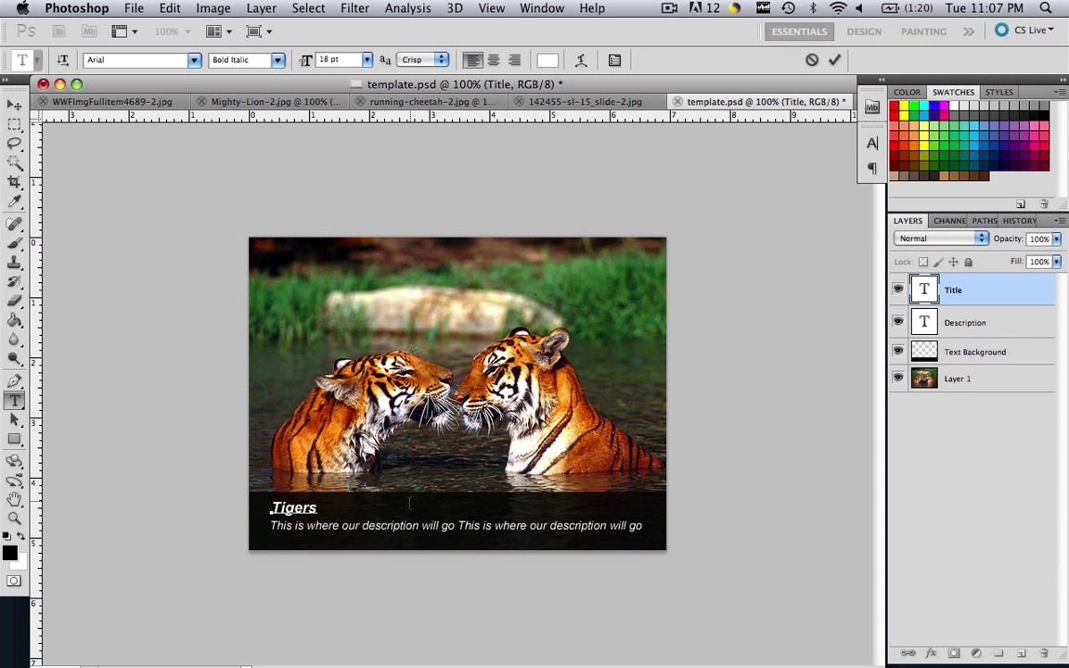
Replace the description with 'This is a picture of two tigers in Africa, playing in a lake.' and commit it
left_click(997, 321)
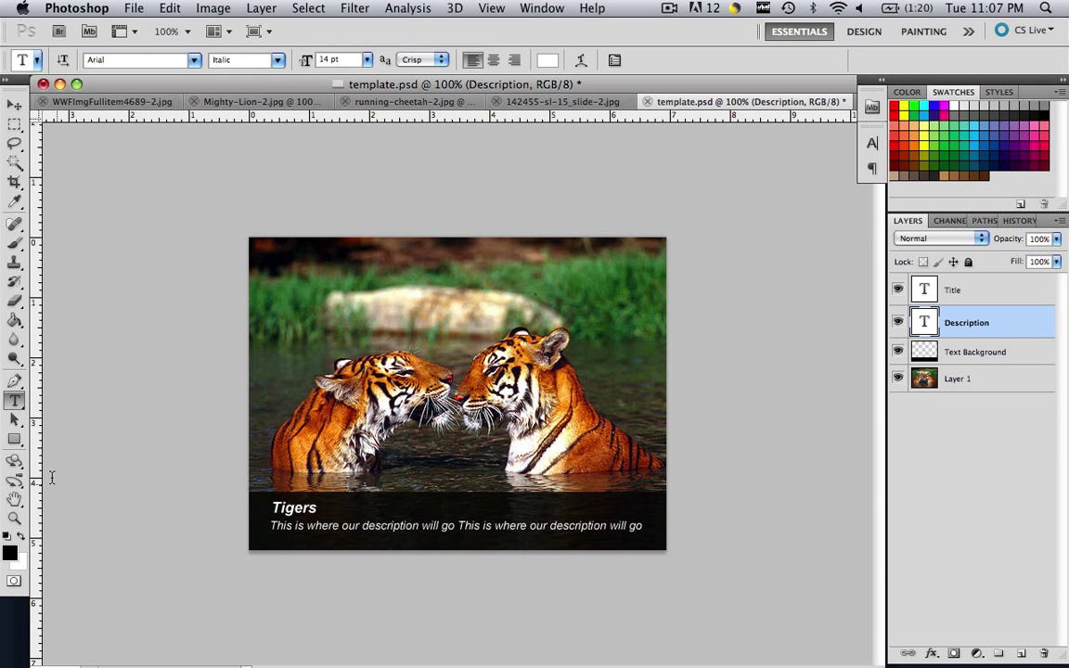
left_click(406, 526)
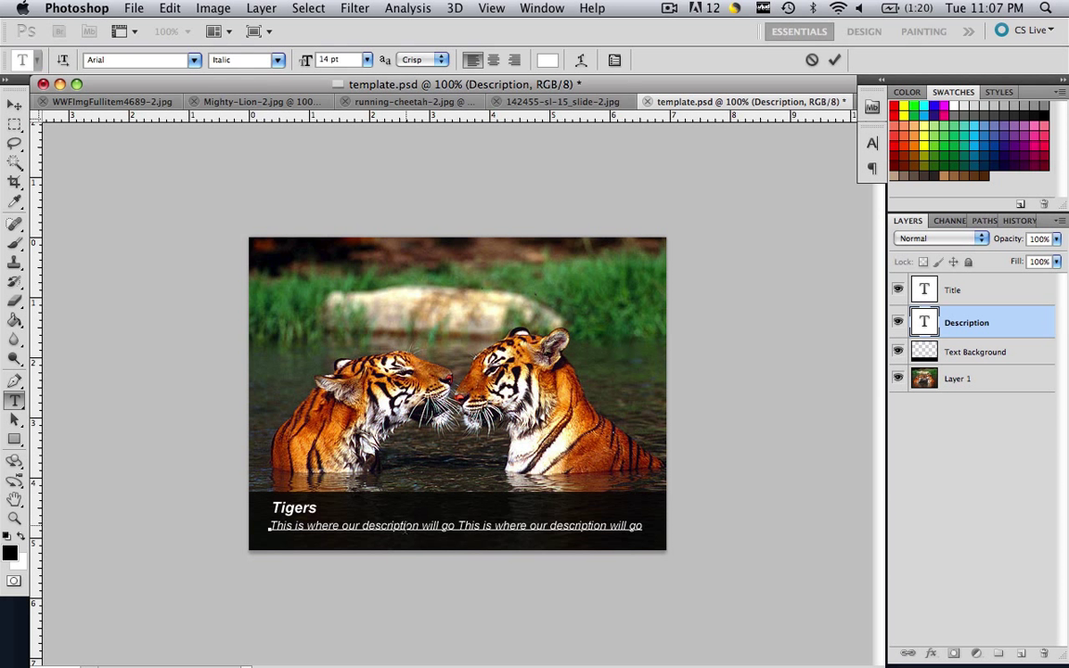
key("super+a")
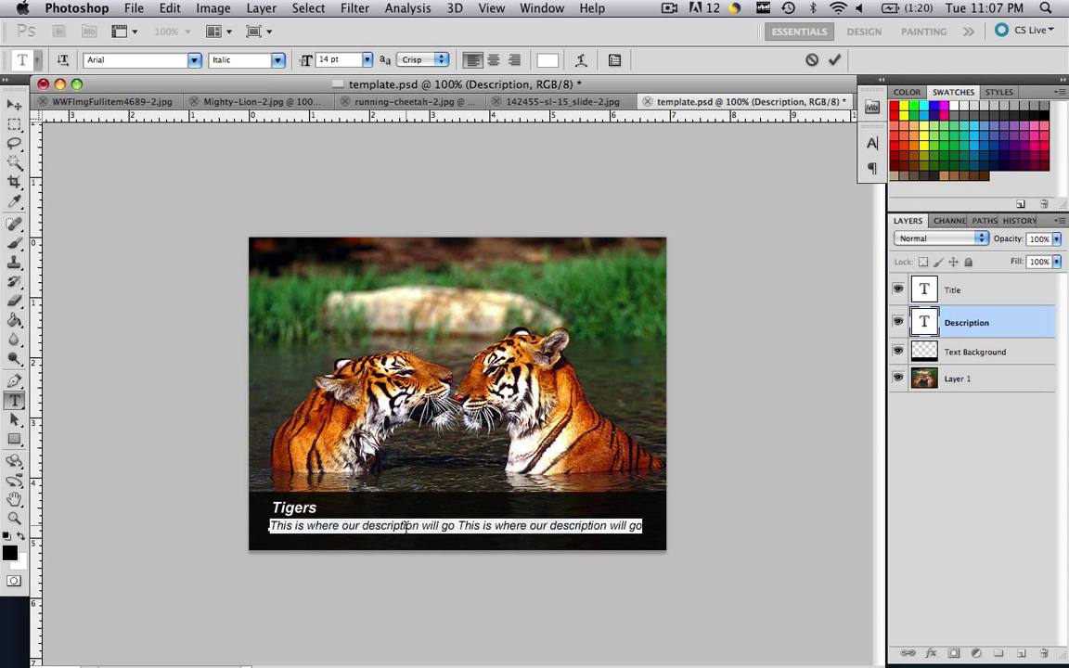
type("This is a picture o")
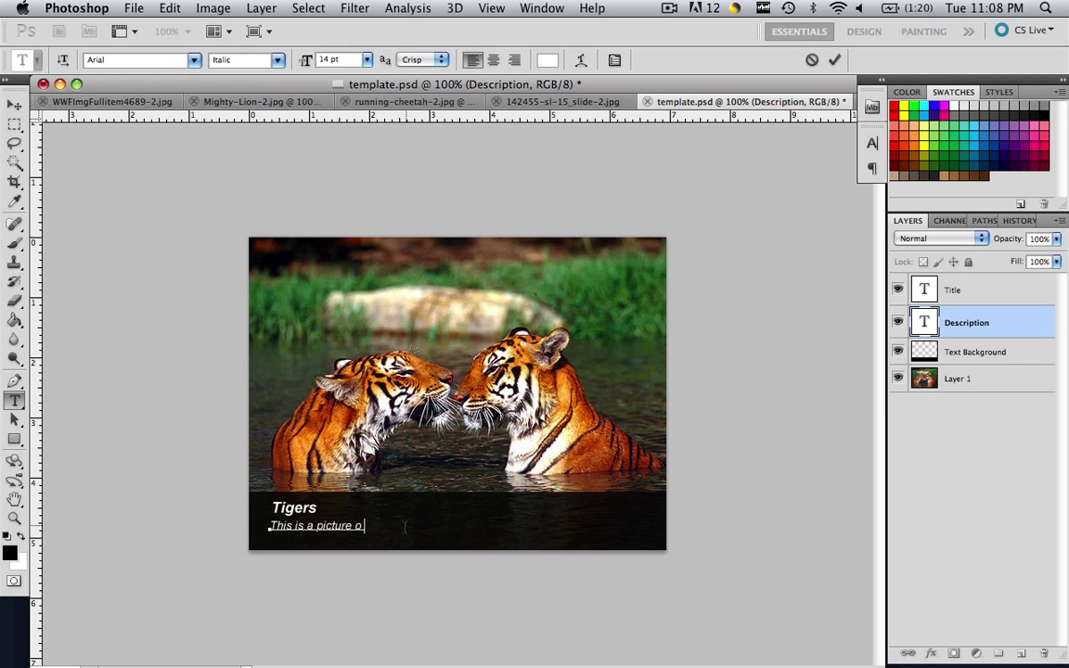
type("f two tigers in Africa, pla")
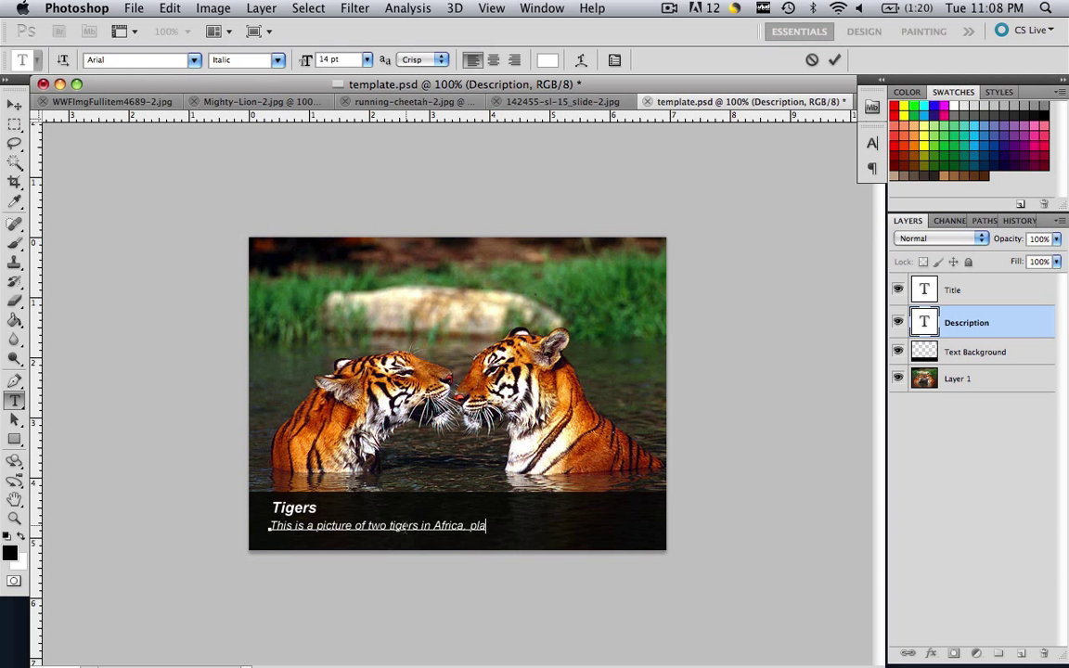
type("ke.")
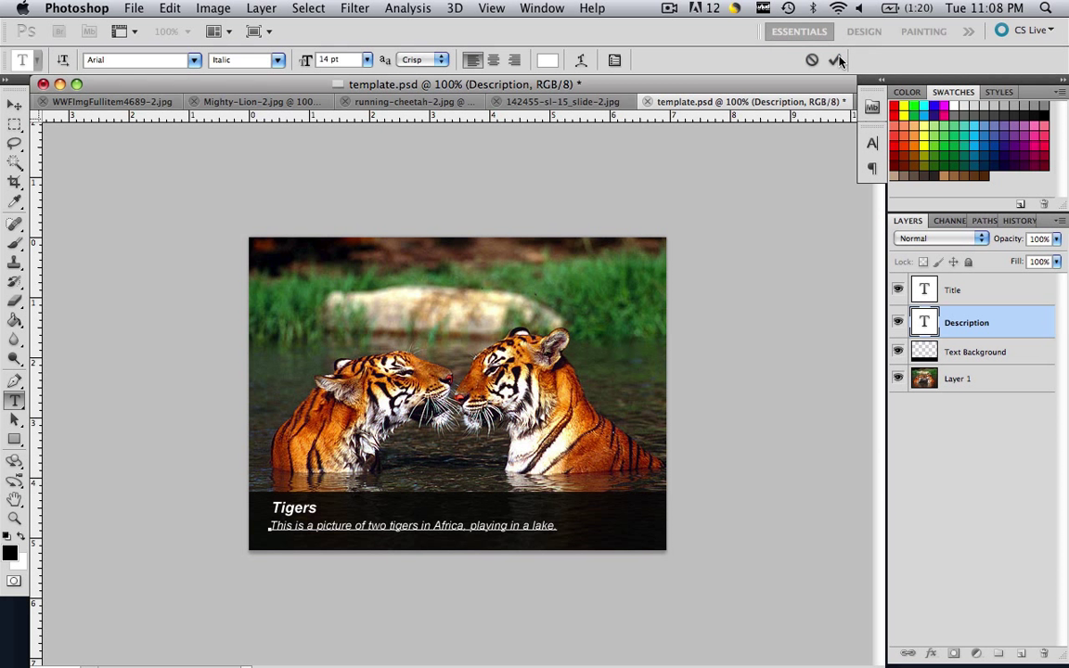
key("super+Return")
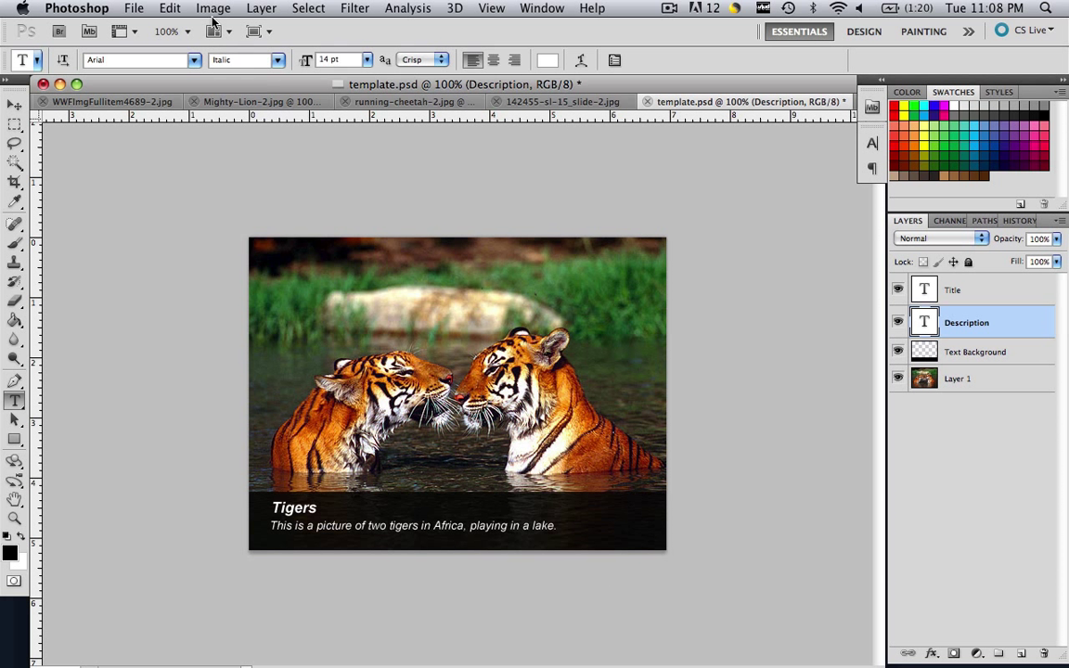
Save the composite as template.jpg in JPEG format through Save As
left_click(134, 8)
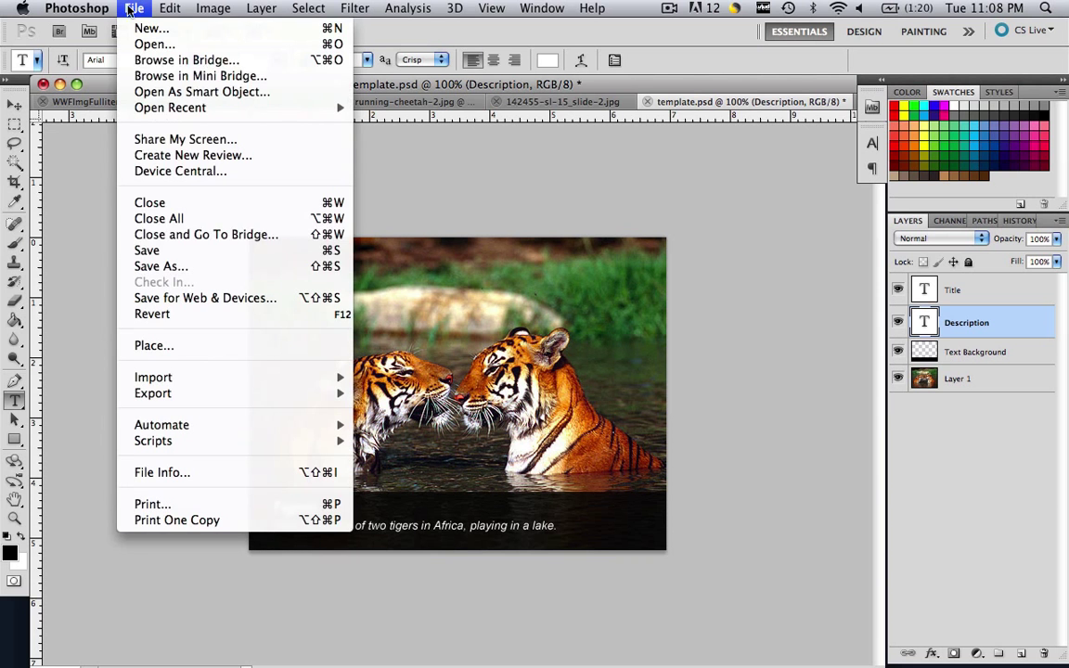
left_click(167, 269)
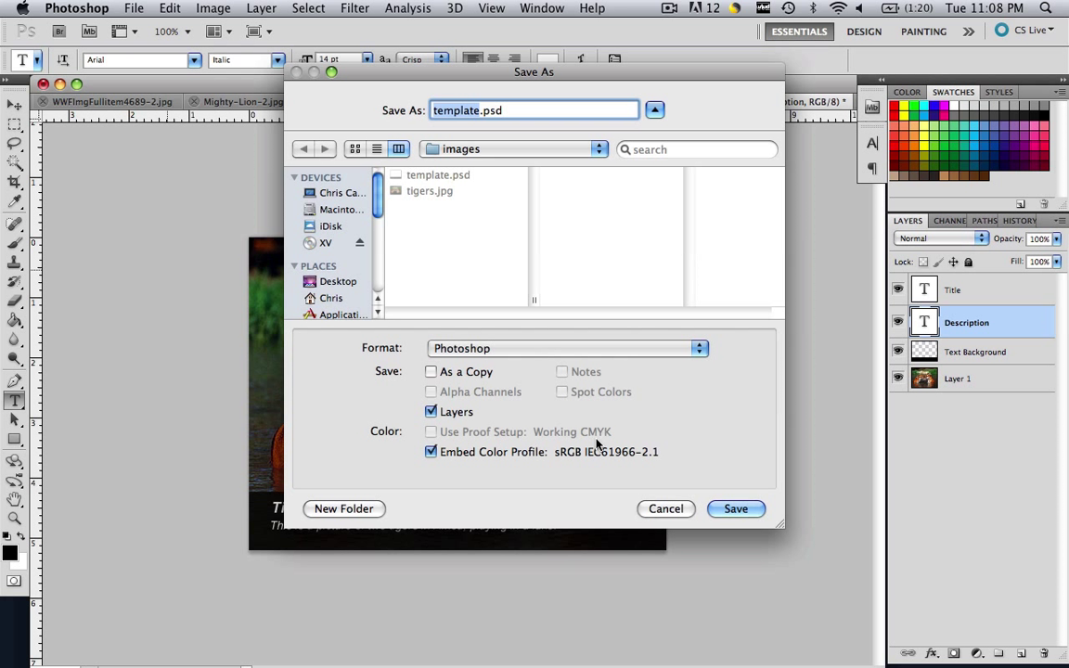
left_click(487, 351)
left_click(468, 454)
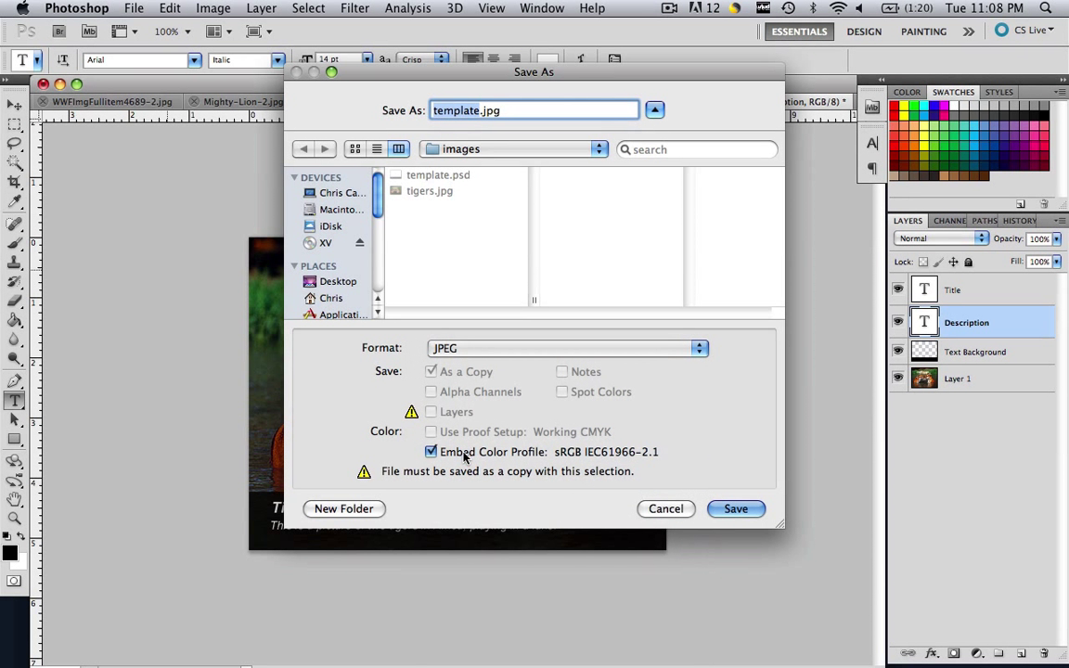
left_click(740, 509)
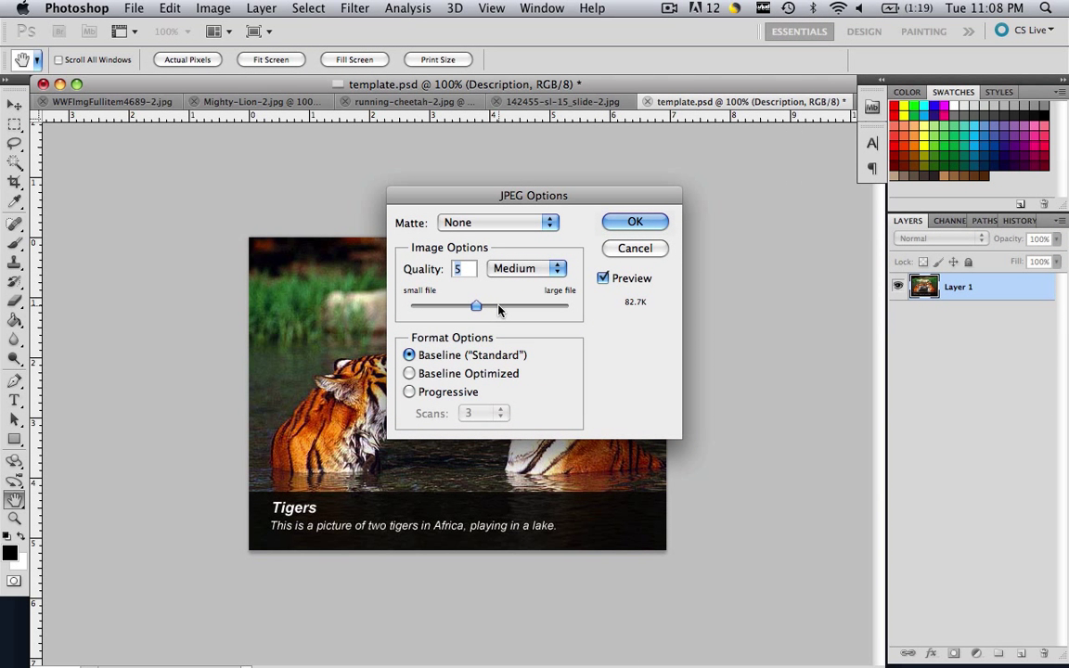
Set the JPEG quality to 6 (Medium), after comparing other quality levels, and confirm
left_click(565, 307)
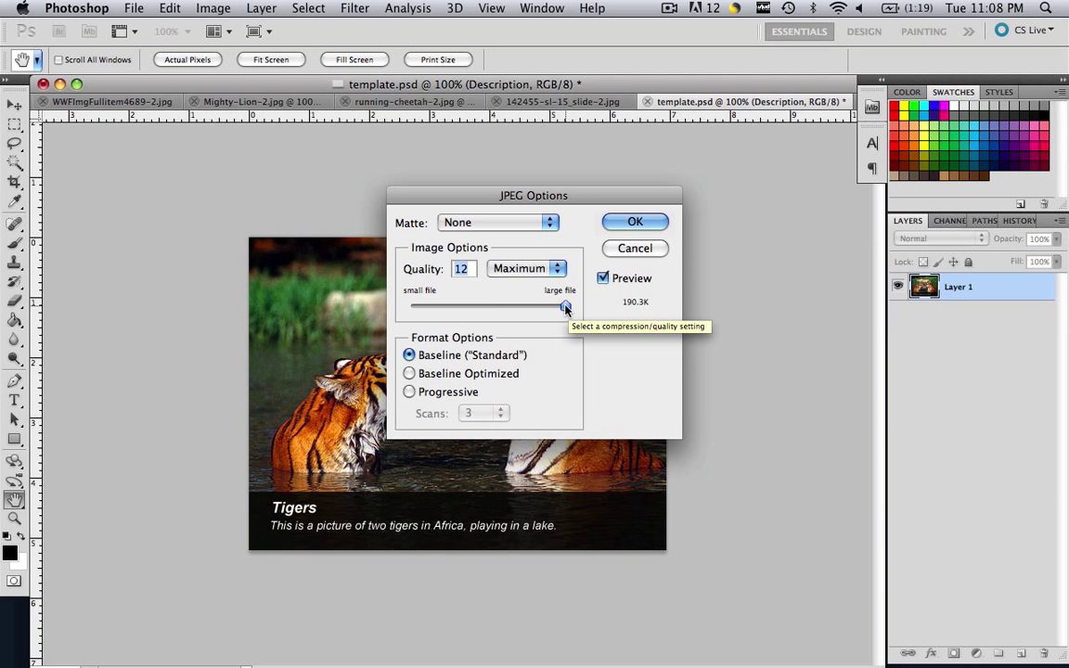
left_click(415, 308)
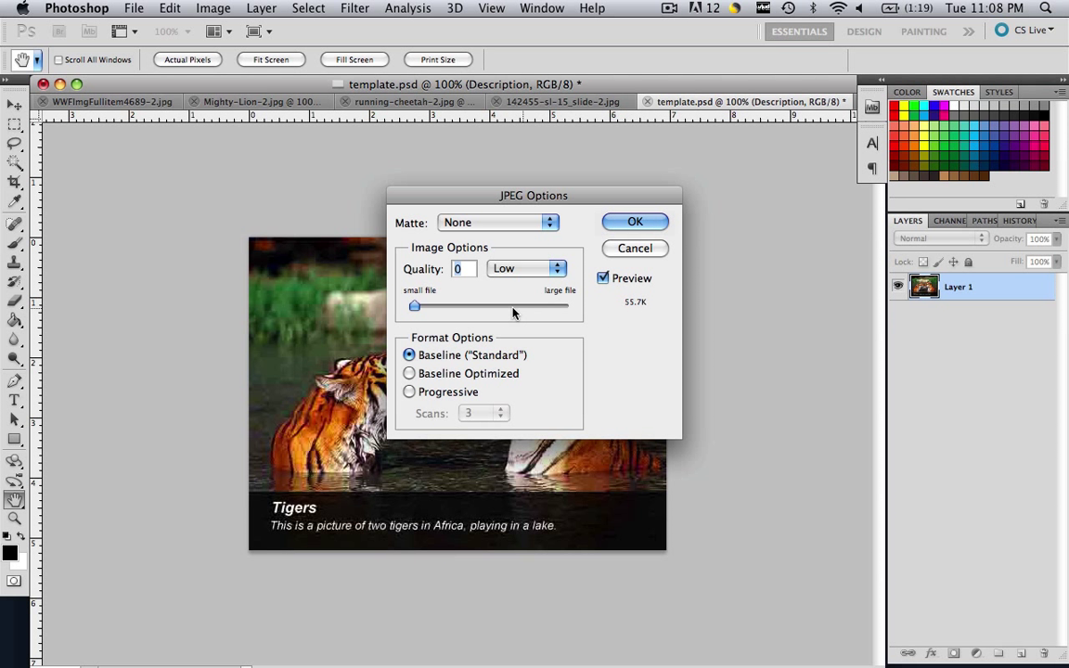
left_click(486, 306)
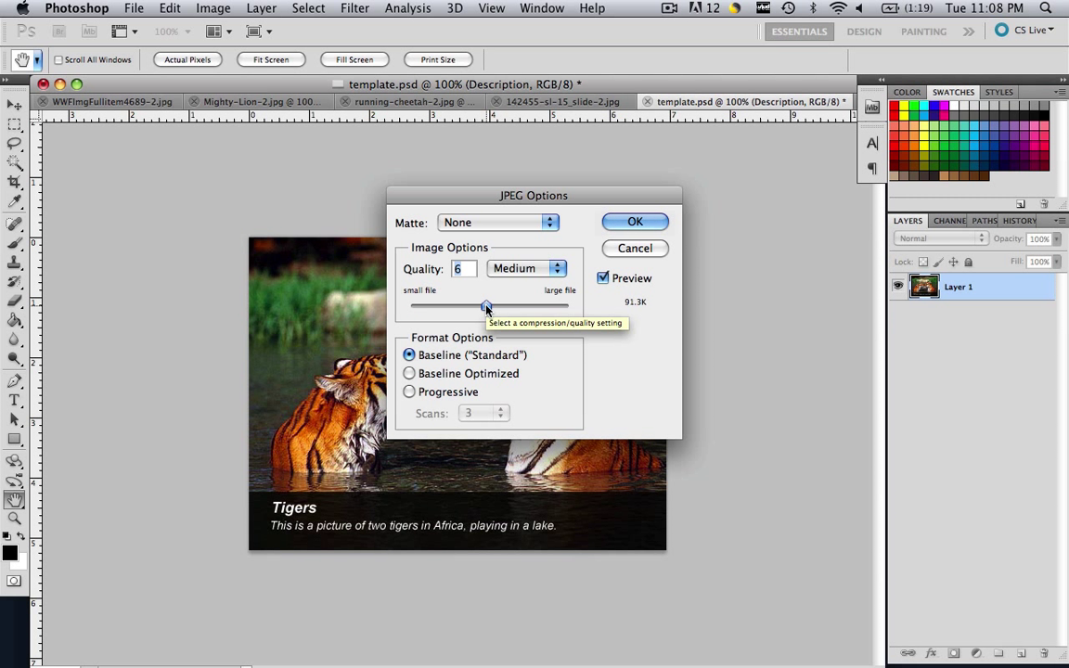
left_click_drag(536, 202, 730, 208)
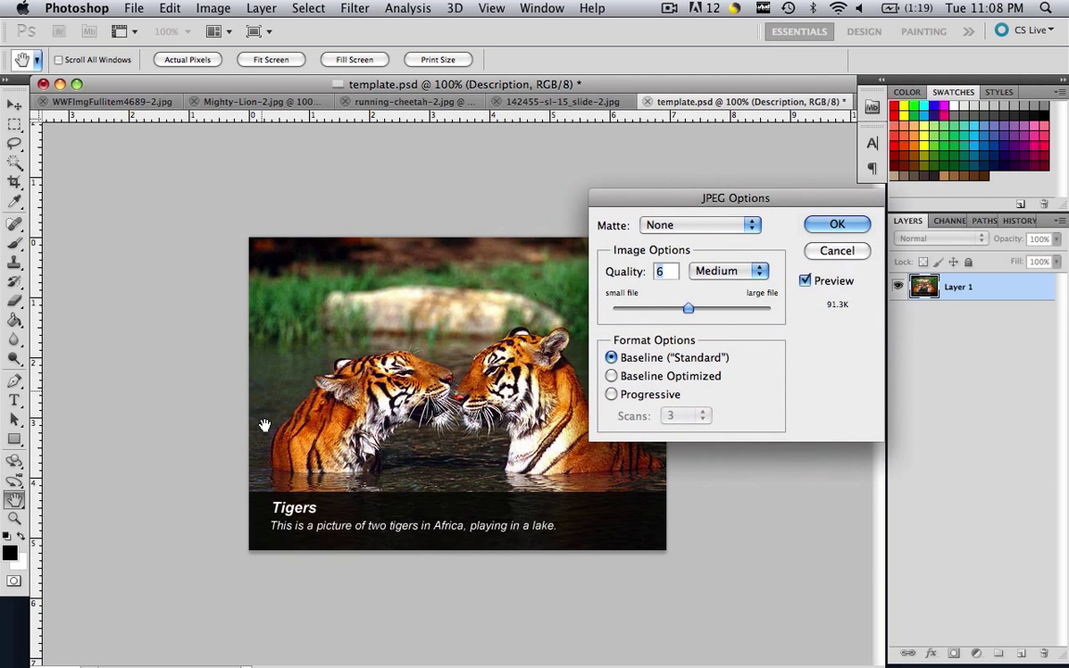
left_click(713, 312)
left_click(680, 310)
left_click(693, 310)
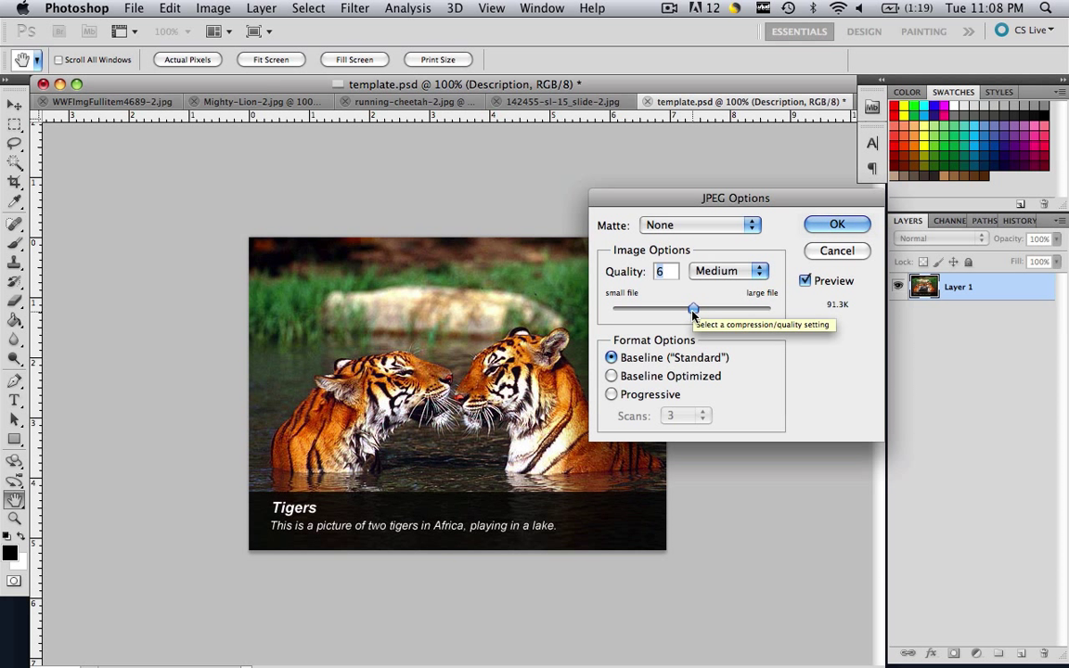
left_click(810, 226)
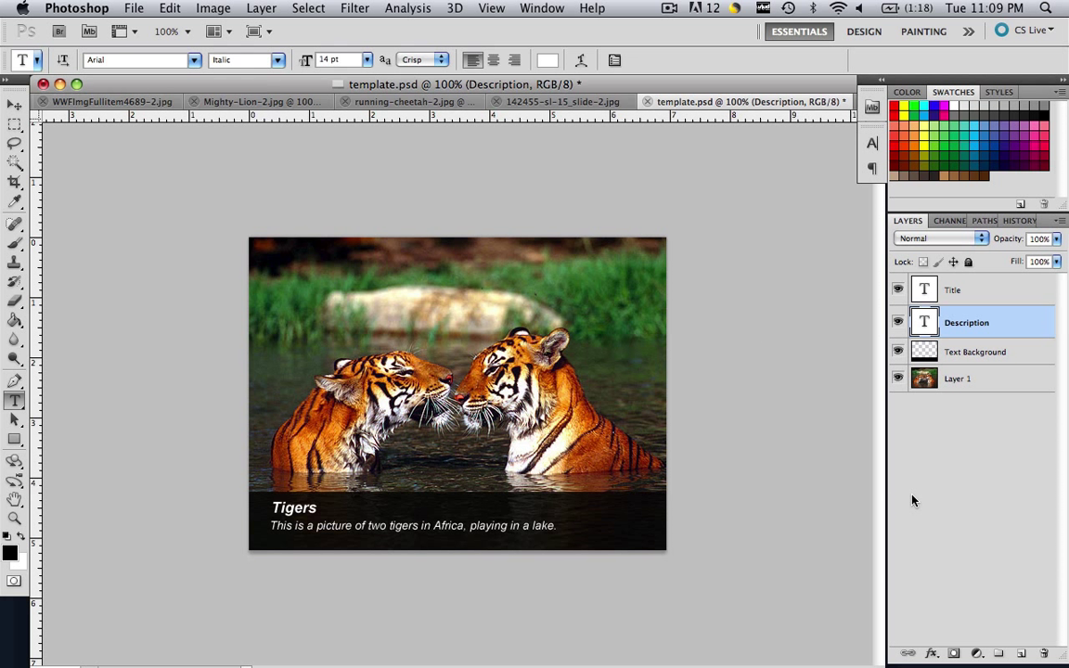
Delete the tiger layer and add the Mighty-Lion-2.jpg photo below Text Background, shifted to fill the canvas
left_click(967, 382)
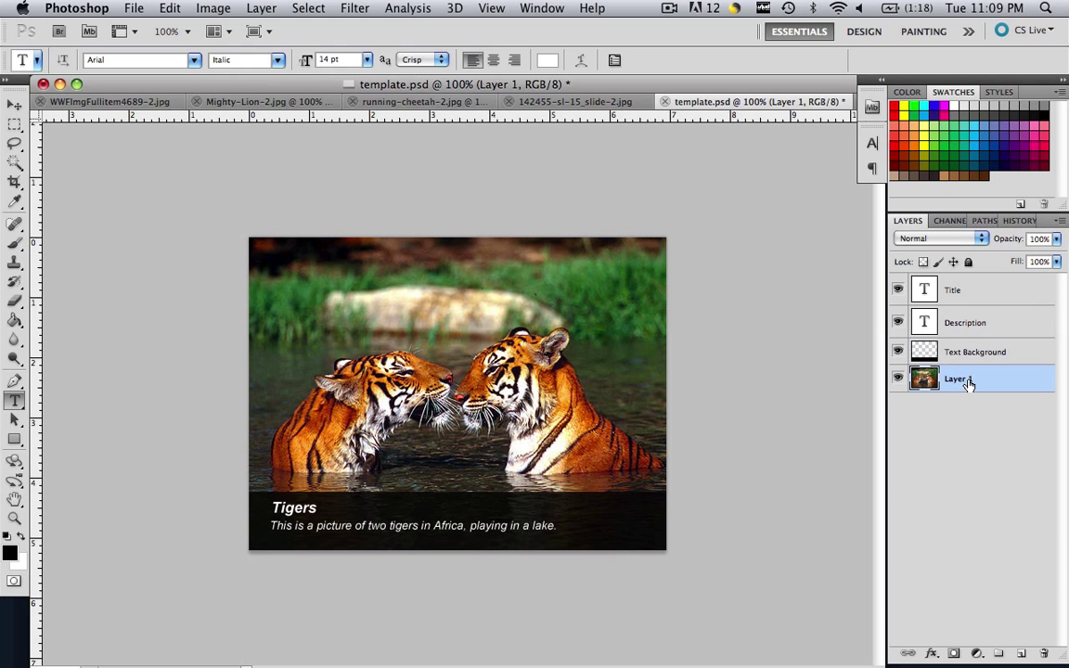
left_click_drag(967, 382, 1046, 656)
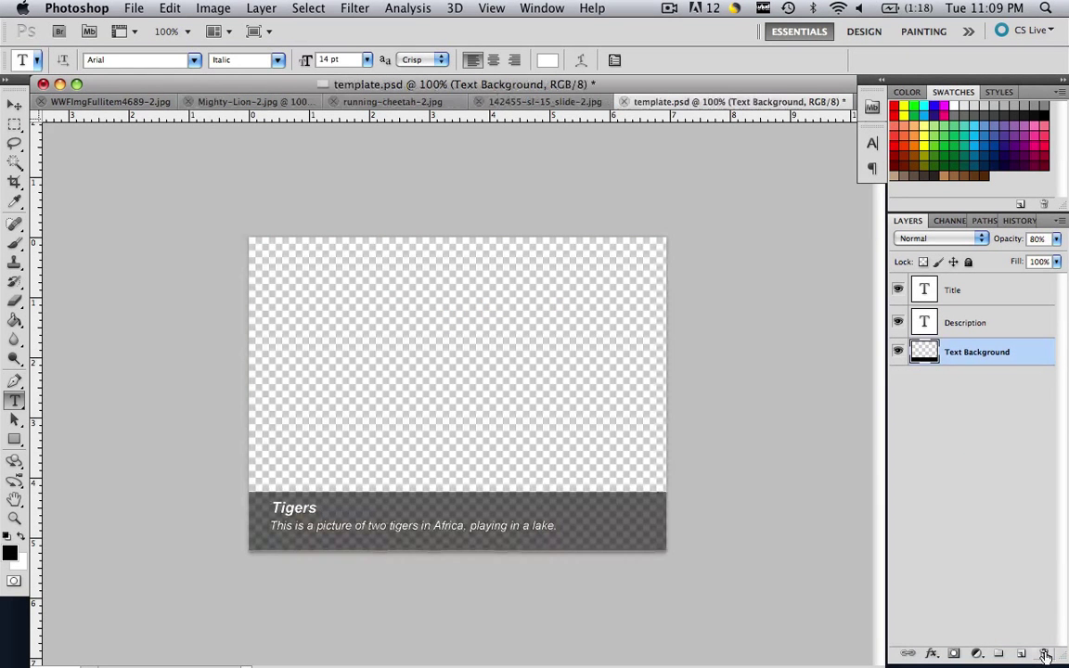
left_click(230, 103)
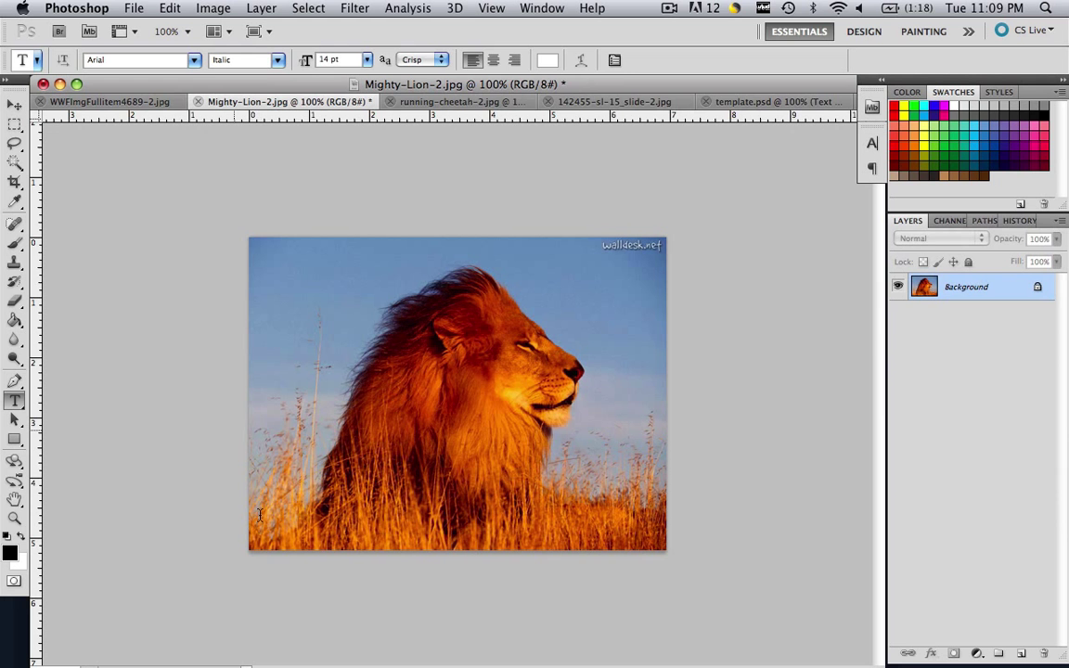
left_click(14, 104)
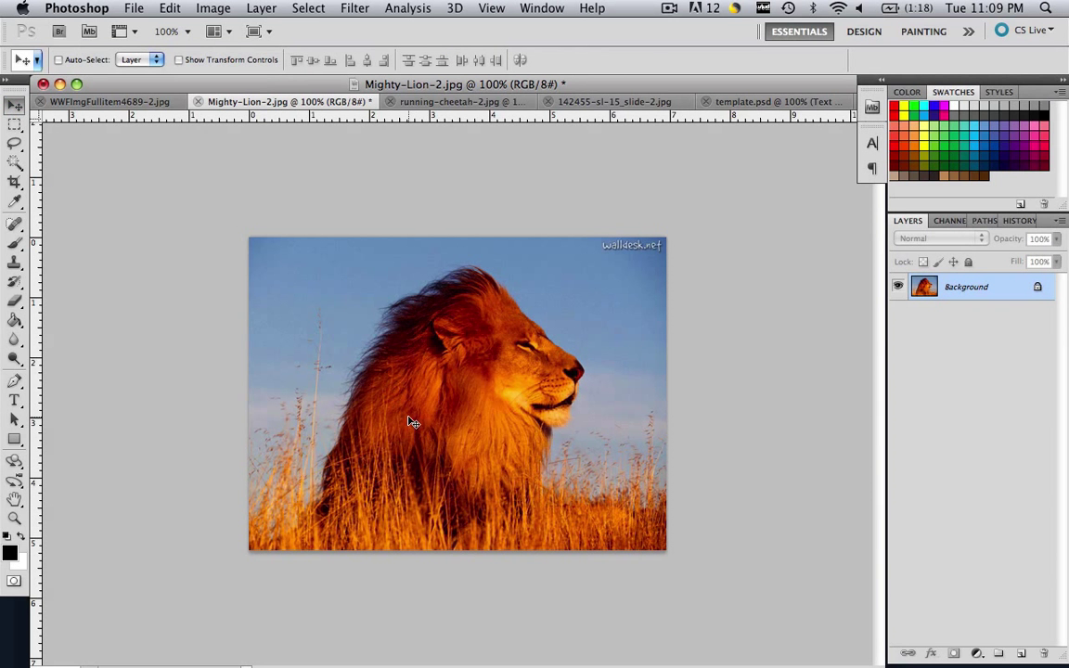
left_click_drag(928, 287, 438, 418)
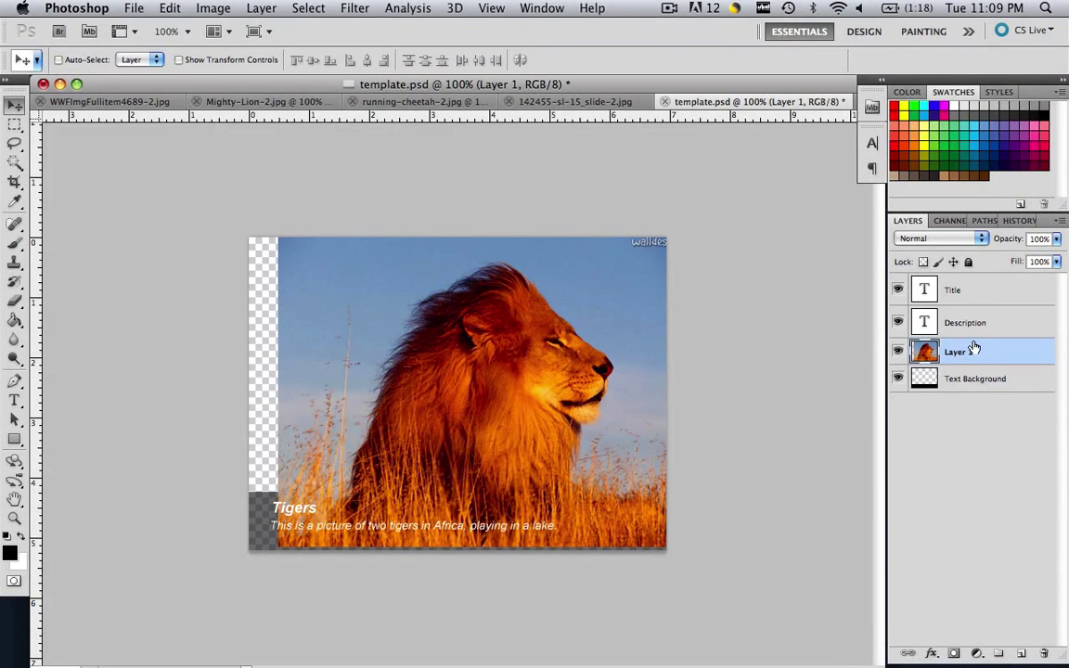
left_click_drag(965, 353, 964, 427)
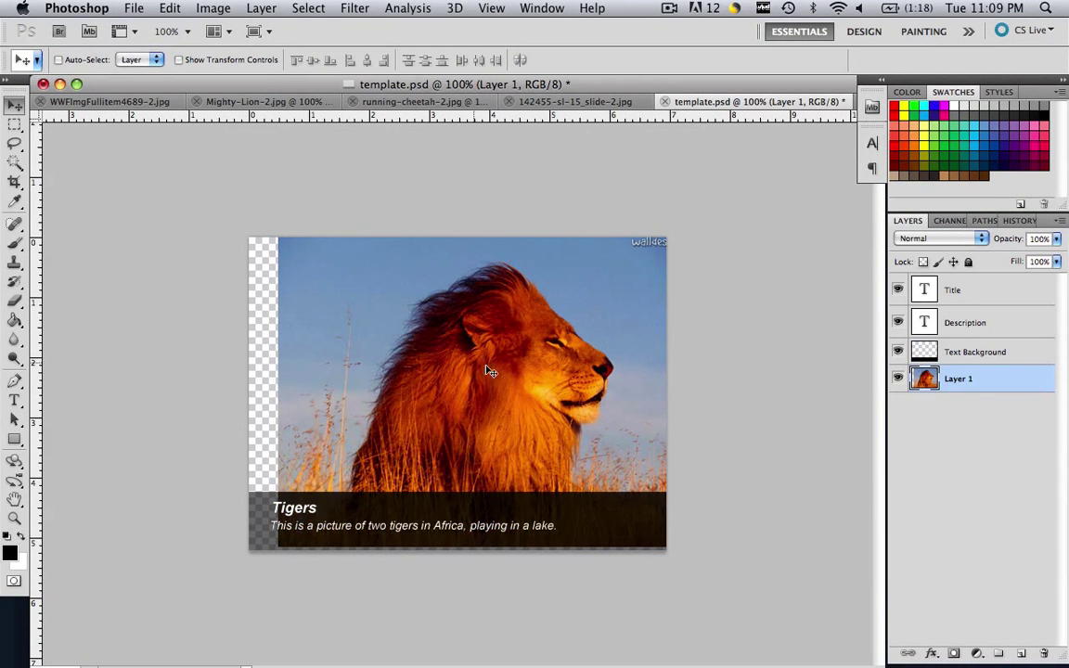
left_click_drag(449, 348, 422, 336)
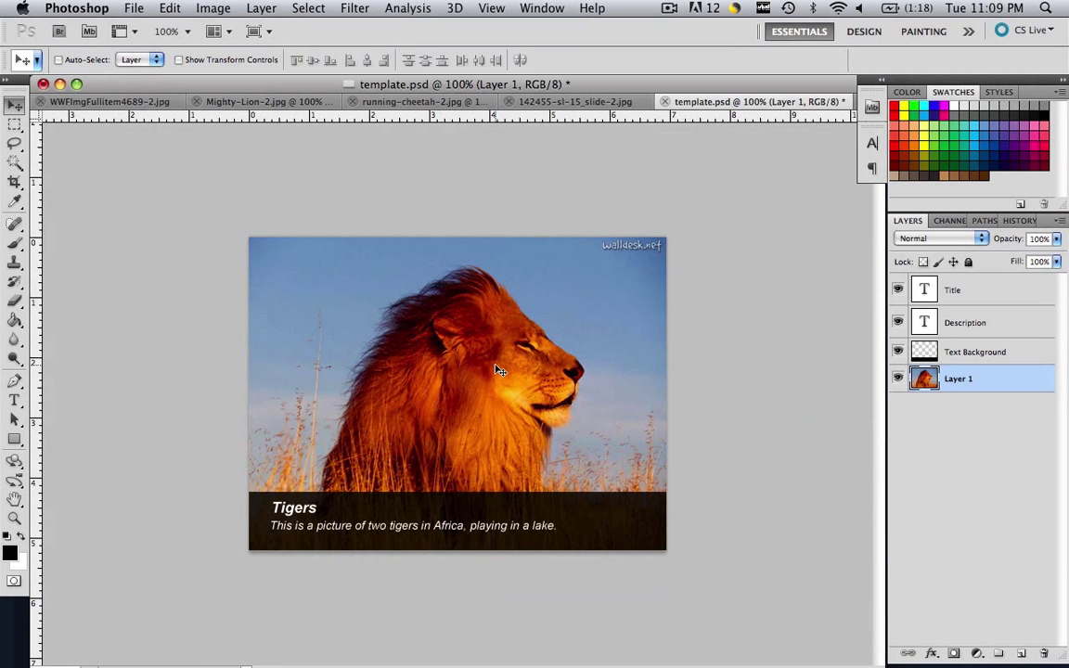
Change the title text from 'Tigers' to 'Lion'
left_click(15, 401)
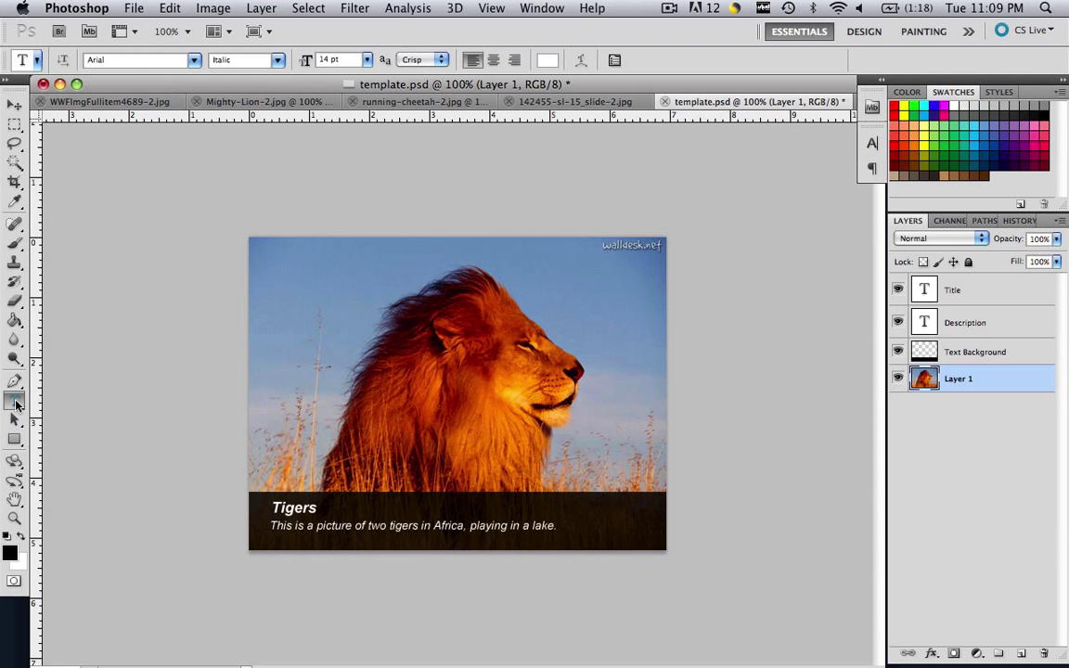
left_click(295, 507)
double_click(295, 507)
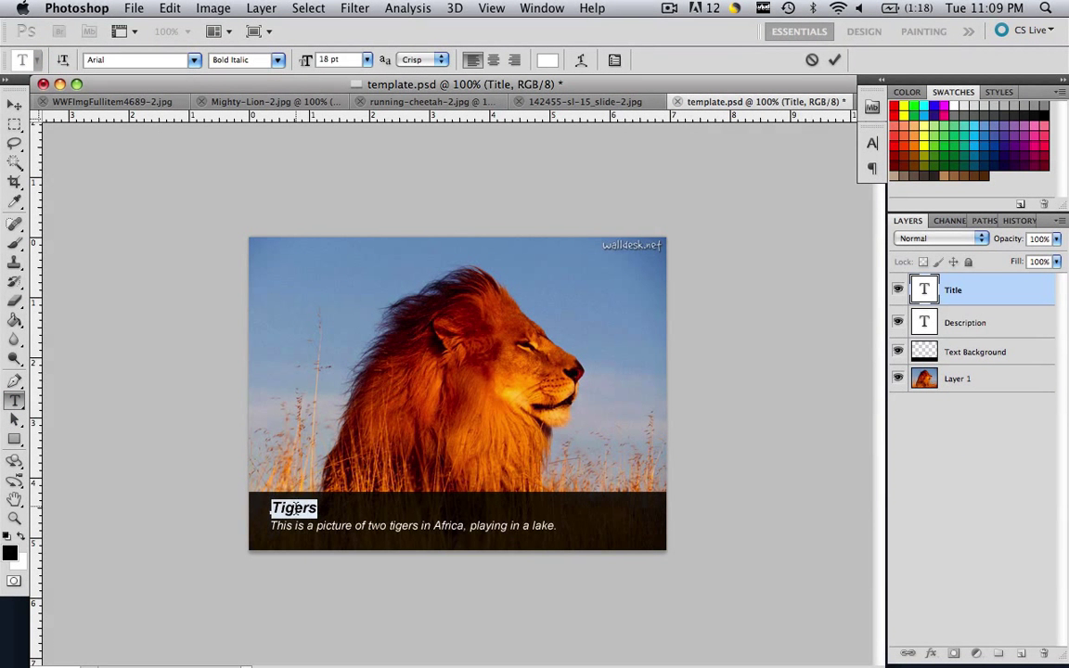
type("Lion")
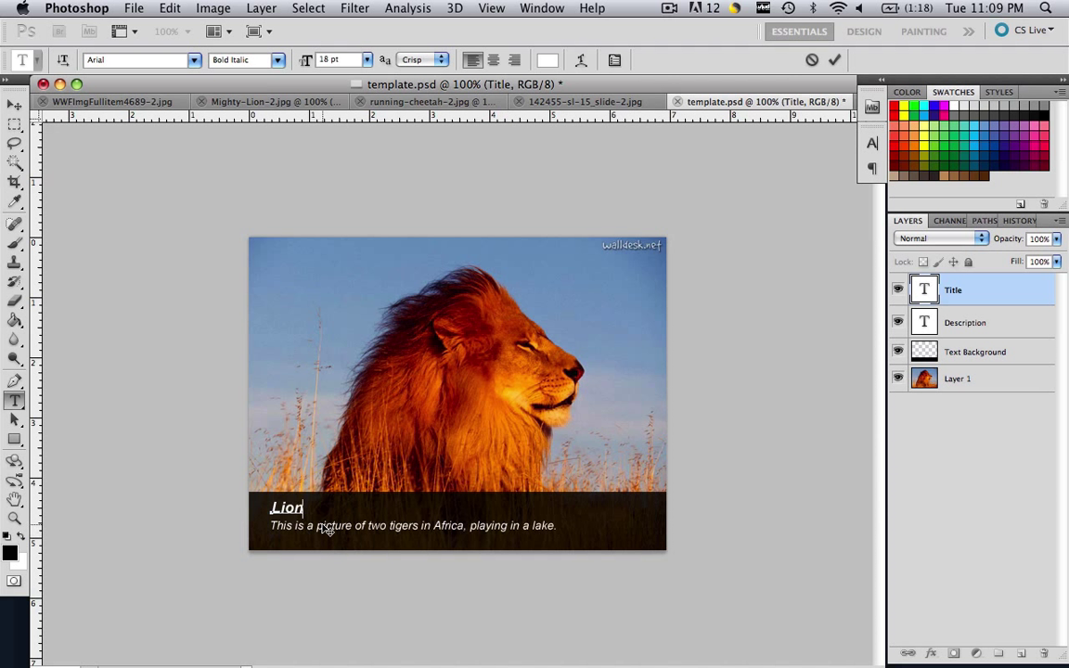
Replace the description with 'This is a picture of a lion.' and return to template.psd
left_click(960, 325)
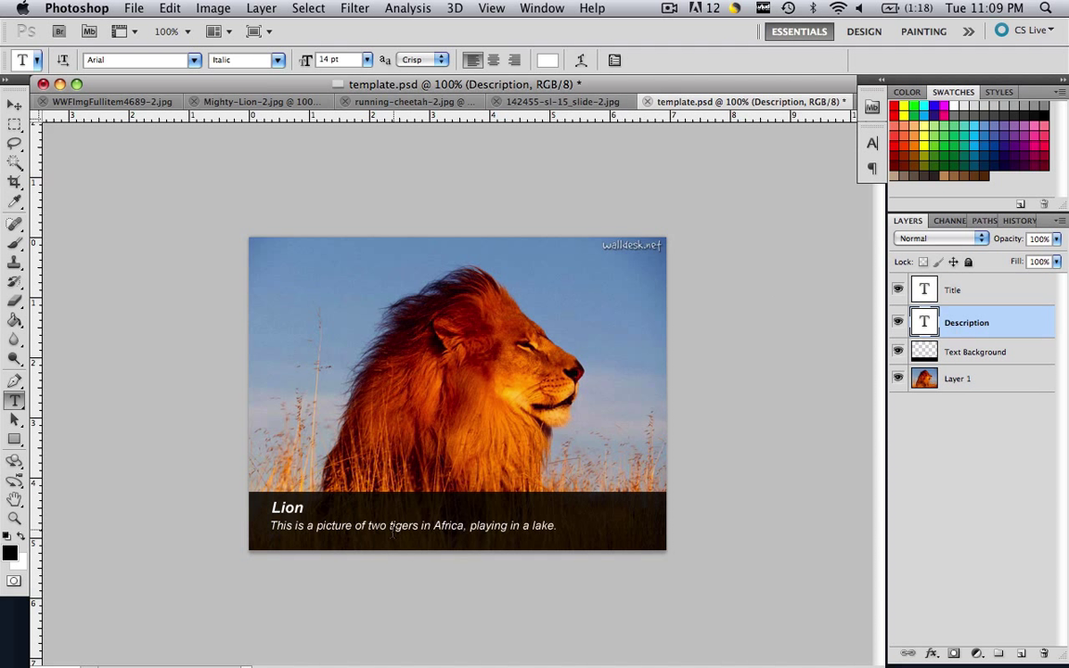
left_click(391, 525)
triple_click(392, 526)
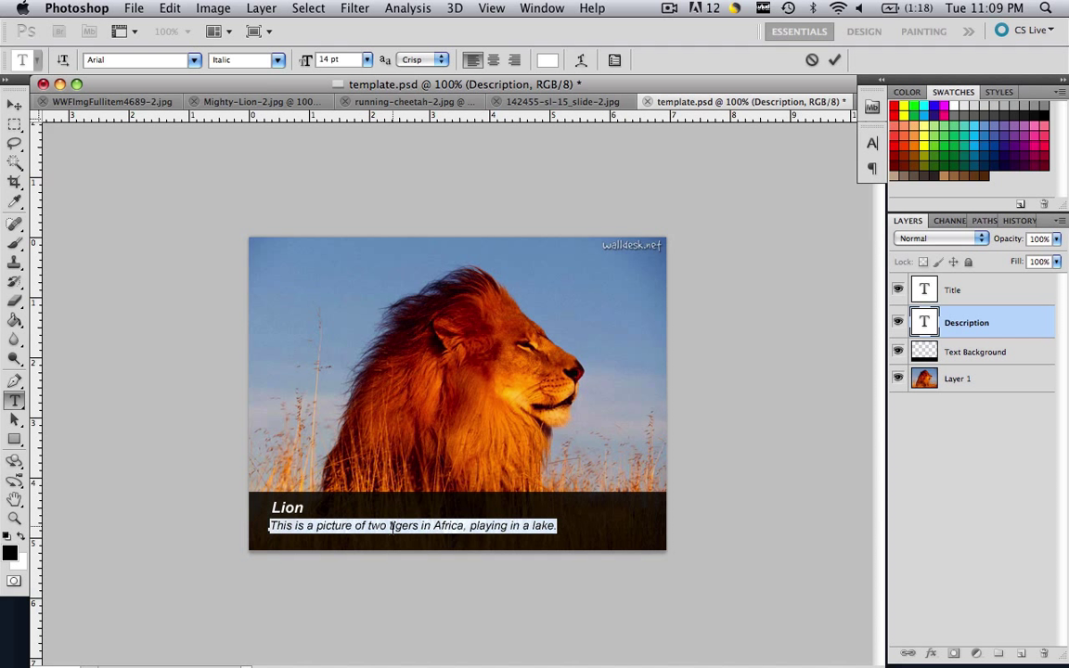
type("This is a picture of a lion.")
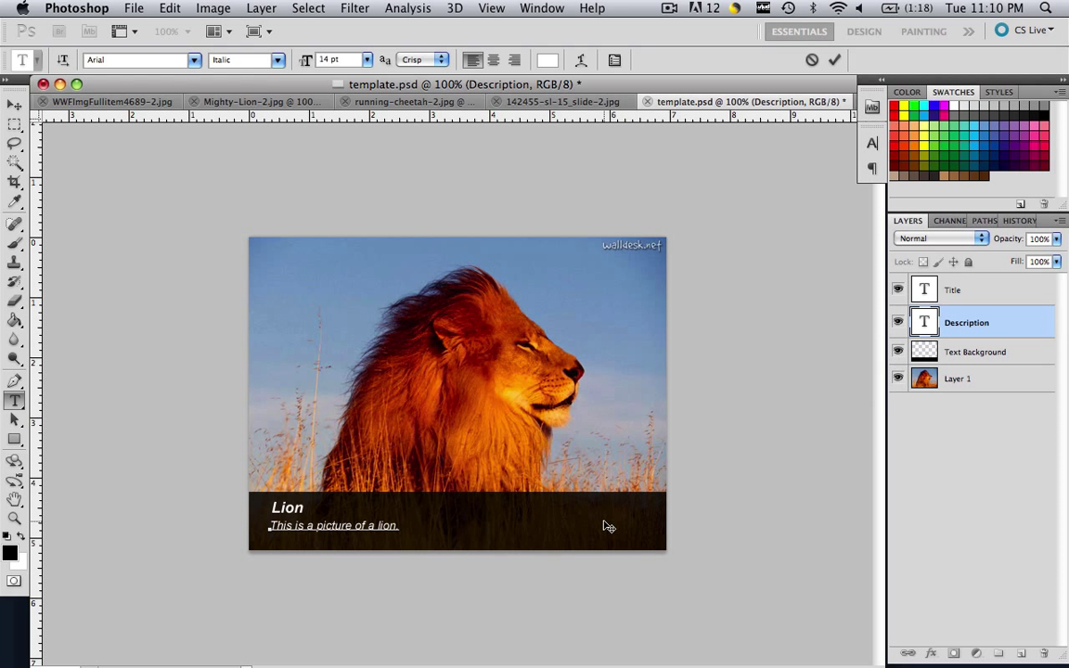
left_click(417, 101)
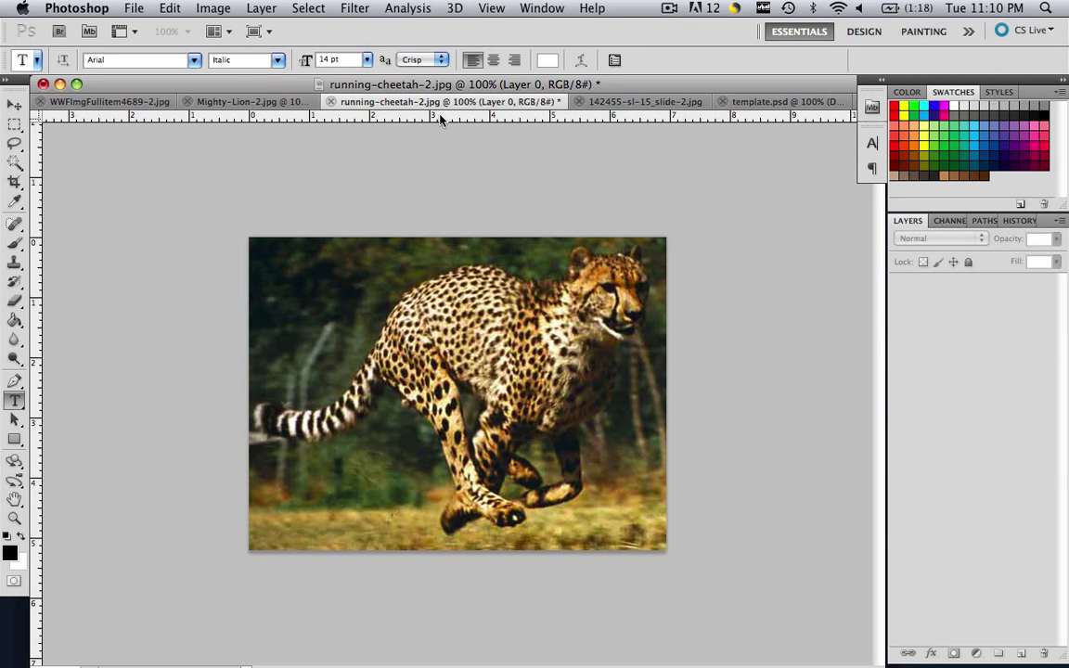
left_click(642, 101)
left_click(766, 102)
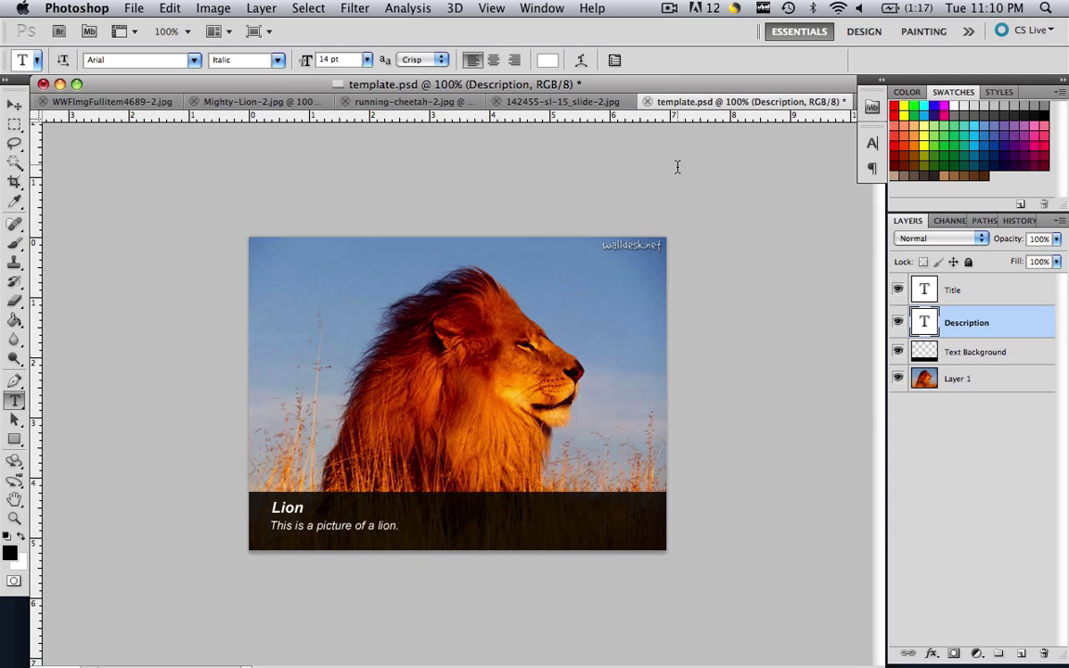
left_click(669, 9)
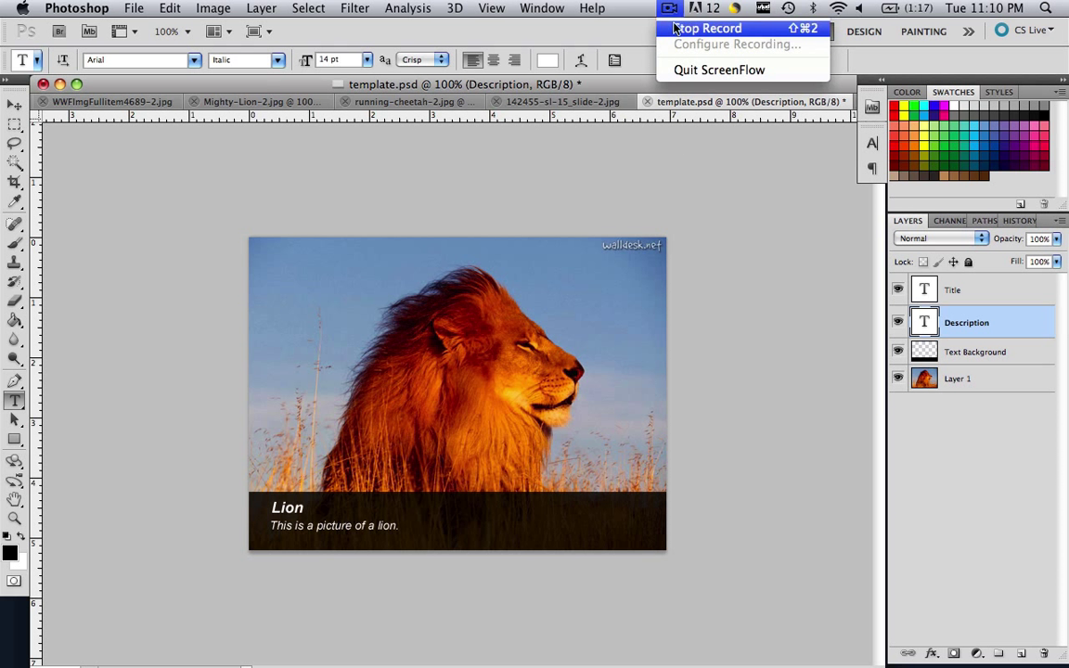